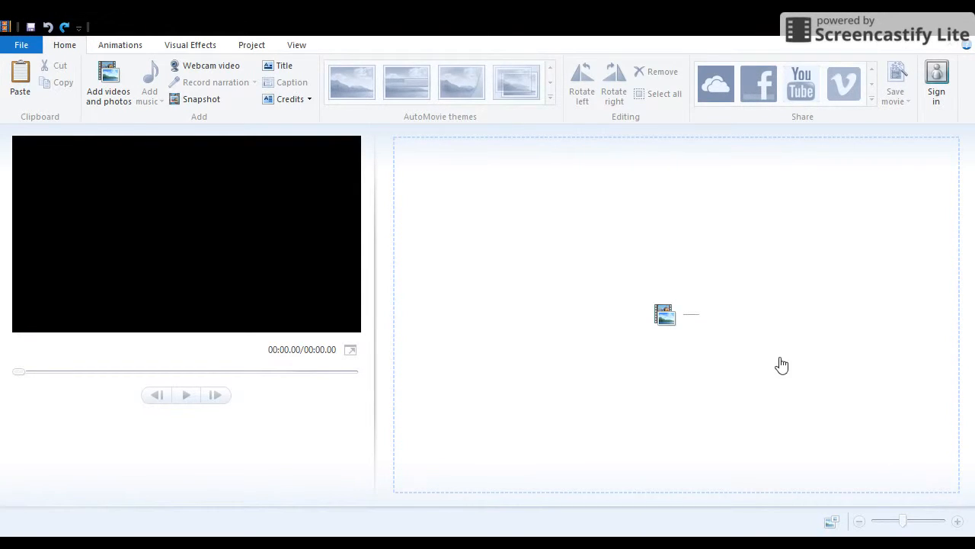
Add the cooking video to the empty movie project
click(230, 68)
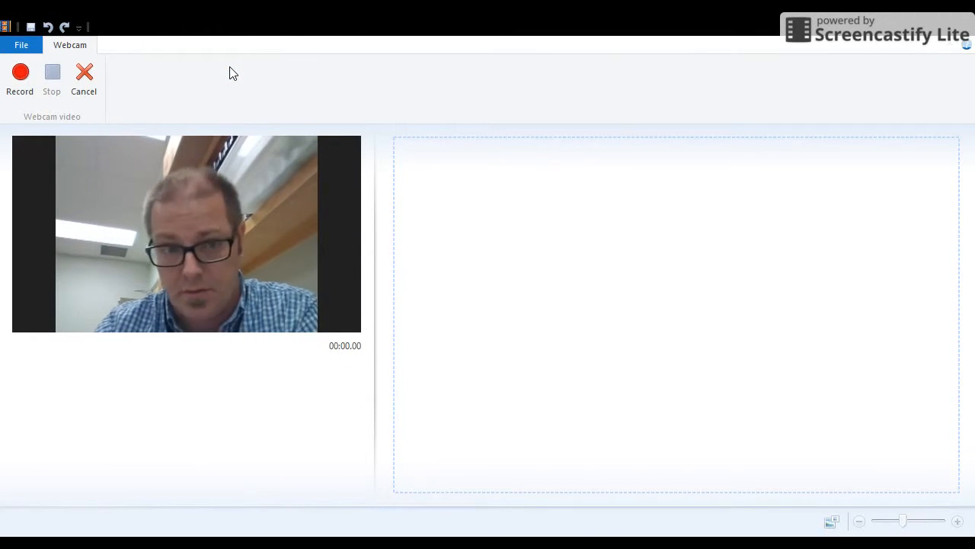
click(79, 76)
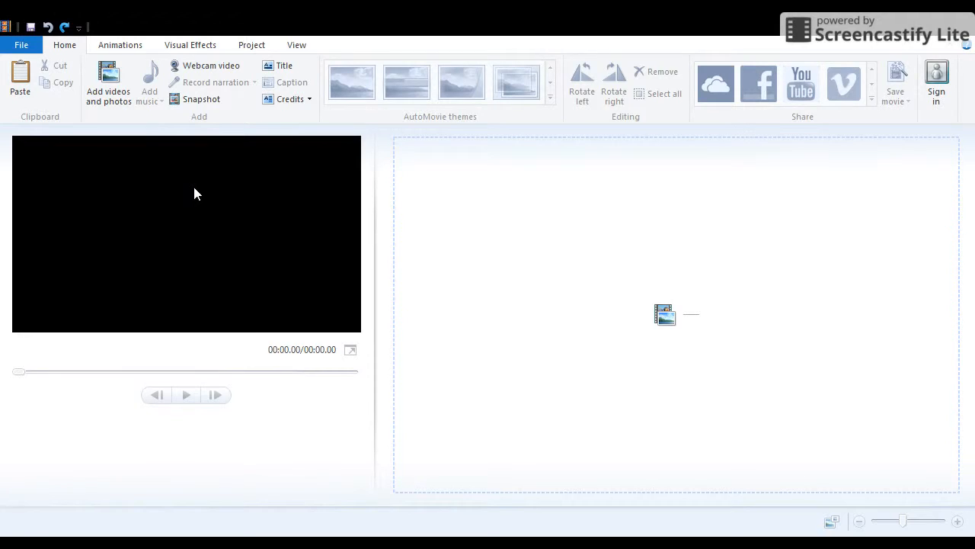
click(113, 98)
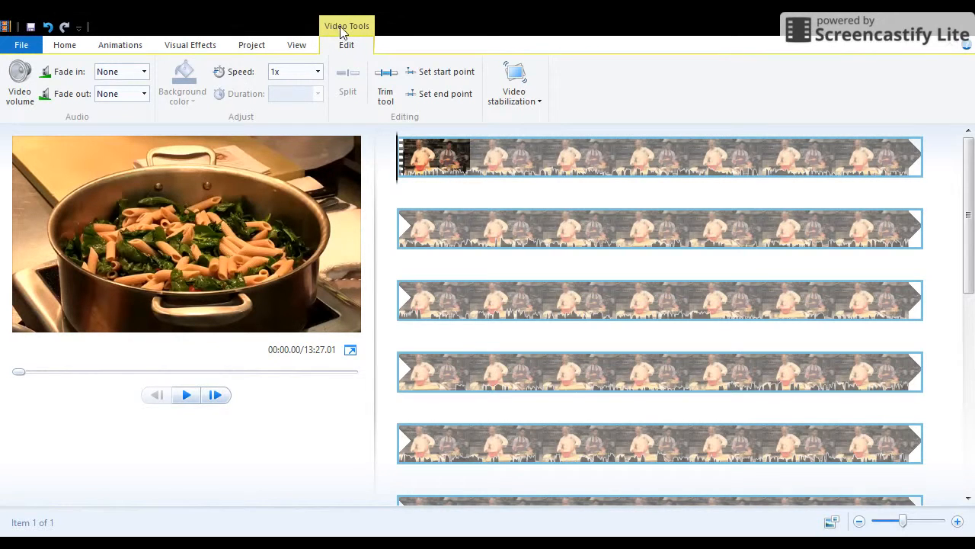
Trim the beginning of the cooking clip by setting its start point at about 04:10
click(72, 48)
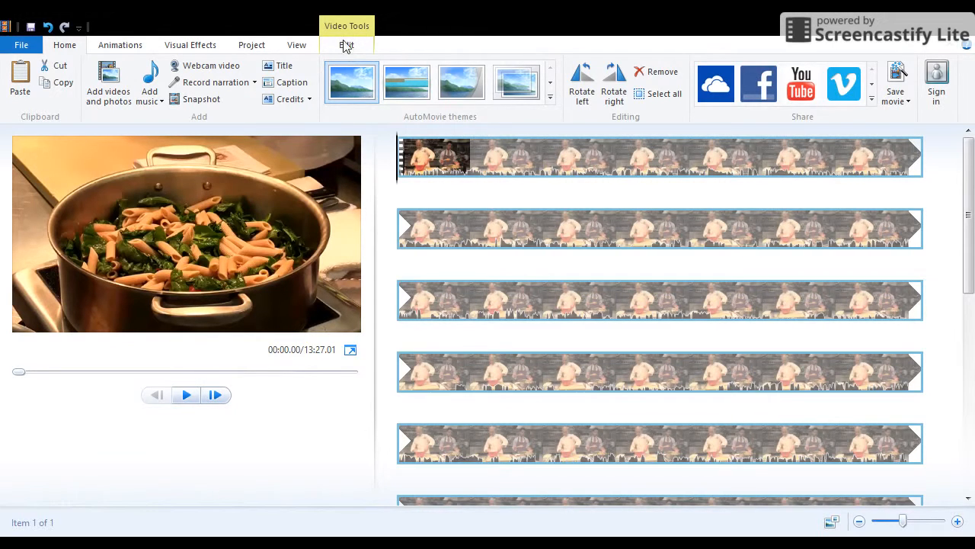
click(345, 44)
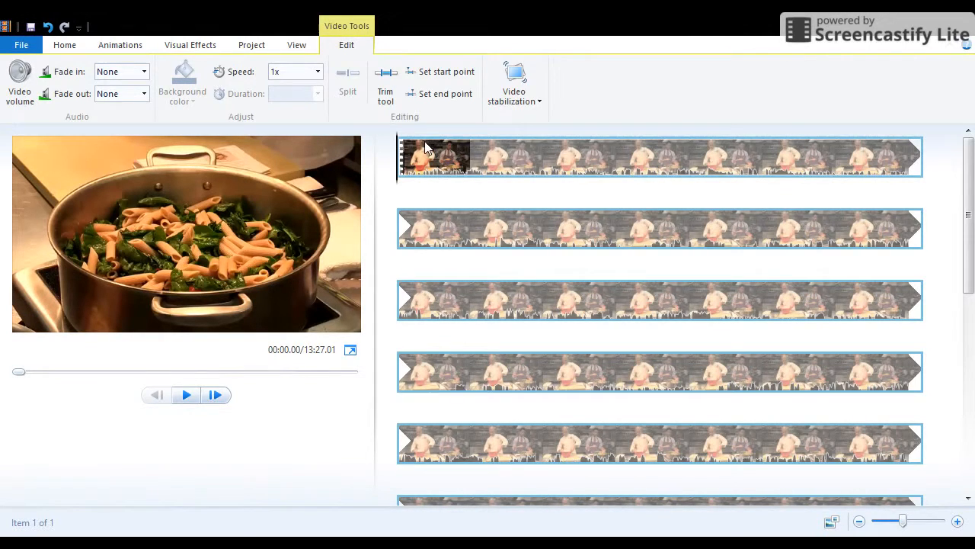
drag(424, 174, 698, 388)
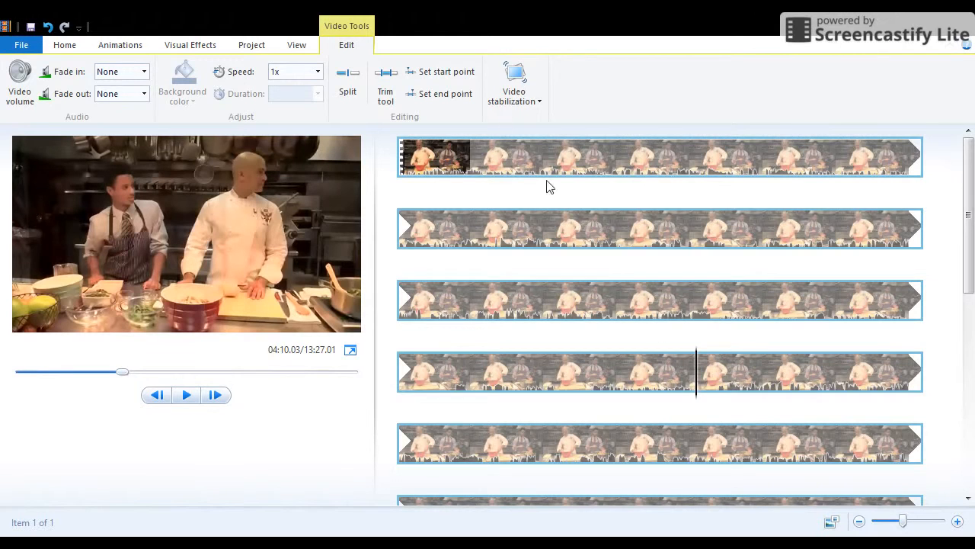
click(422, 76)
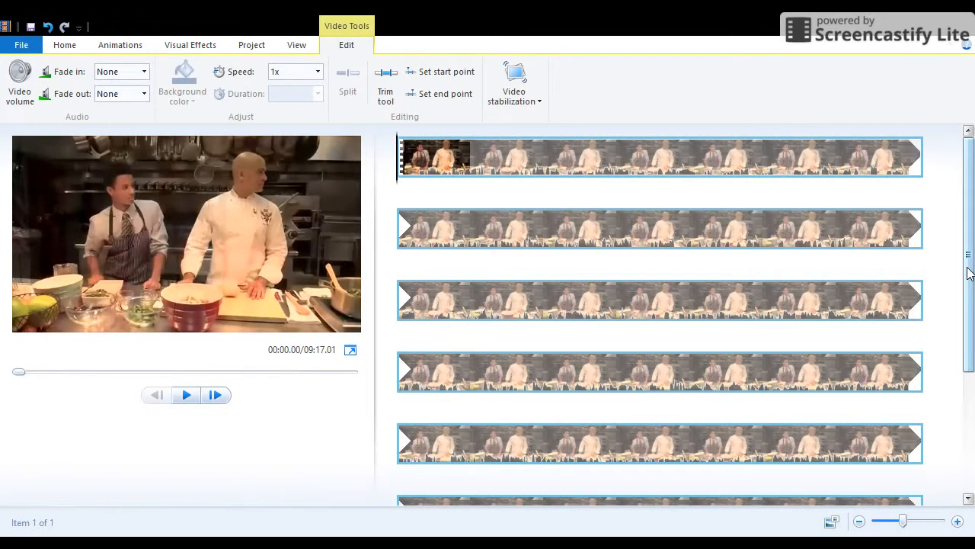
Trim the end of the cooking clip by setting its end point at about 03:42, where both men hold plates
drag(970, 273, 968, 294)
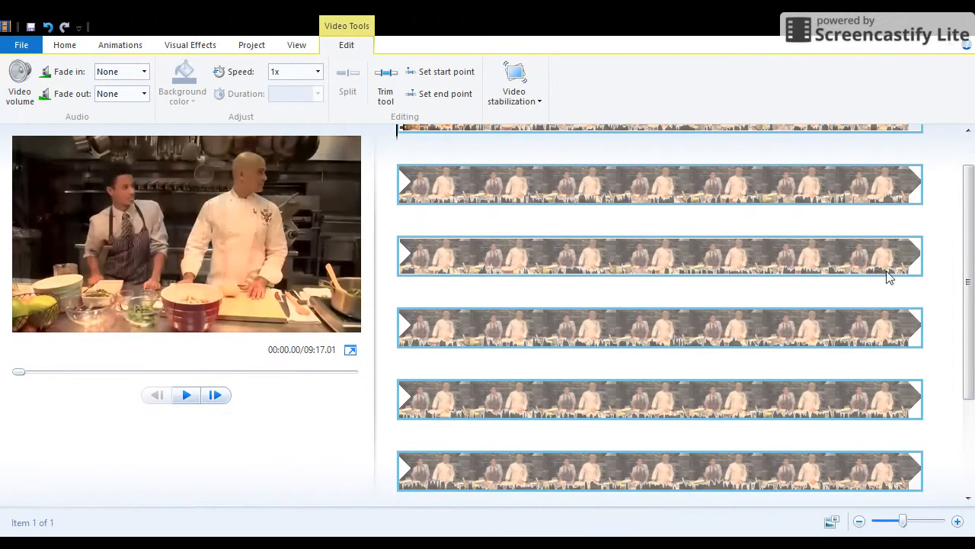
scroll(972, 293, up, 2)
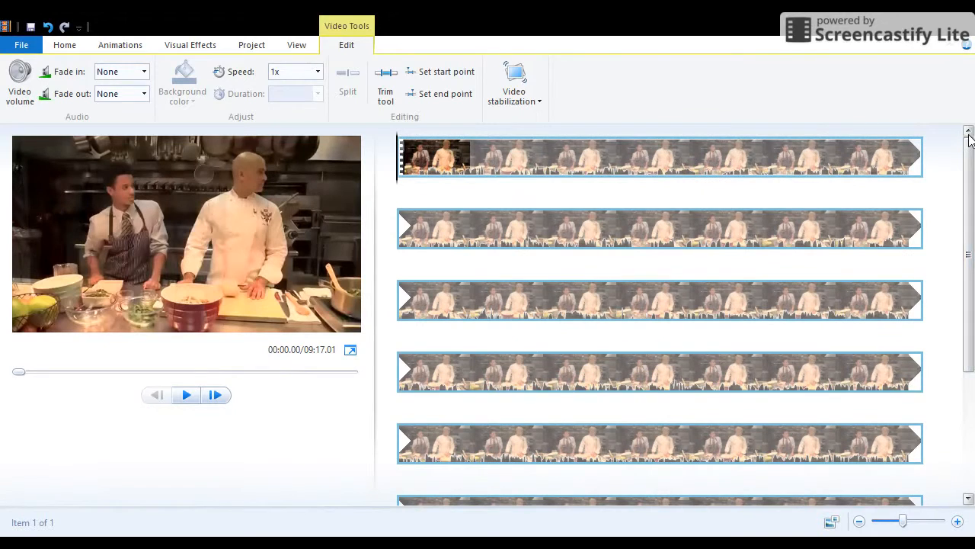
drag(399, 164, 717, 462)
scroll(715, 464, down, 2)
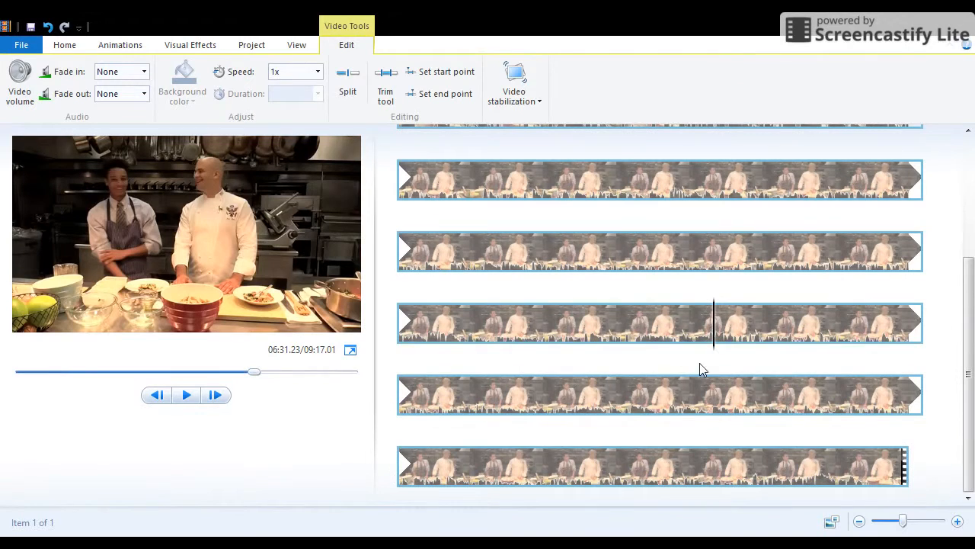
click(689, 393)
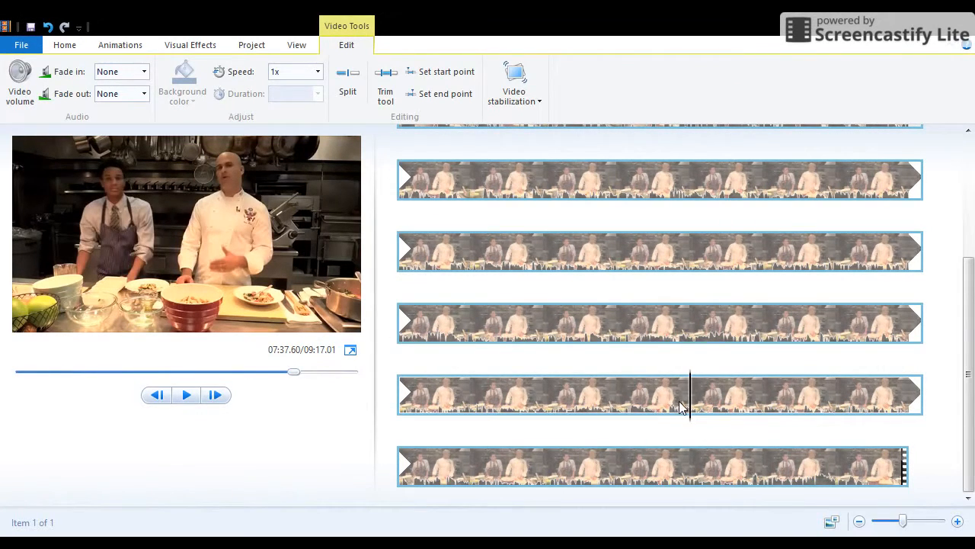
click(693, 406)
drag(697, 406, 601, 191)
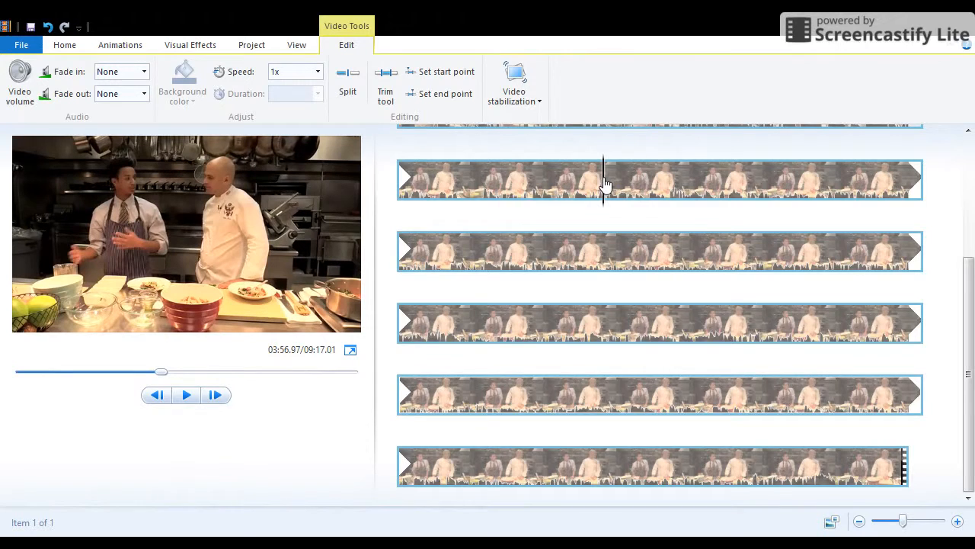
scroll(605, 185, up, 3)
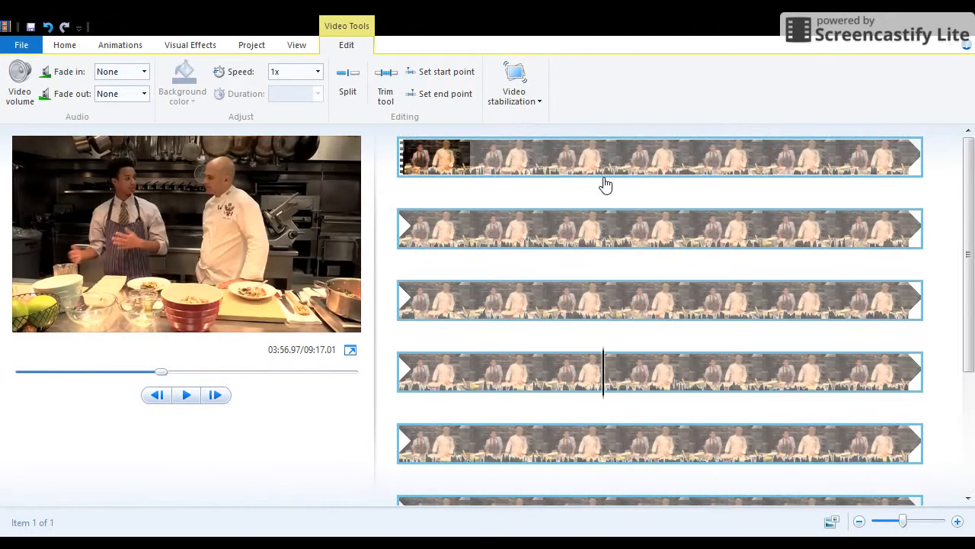
click(606, 299)
drag(546, 303, 496, 401)
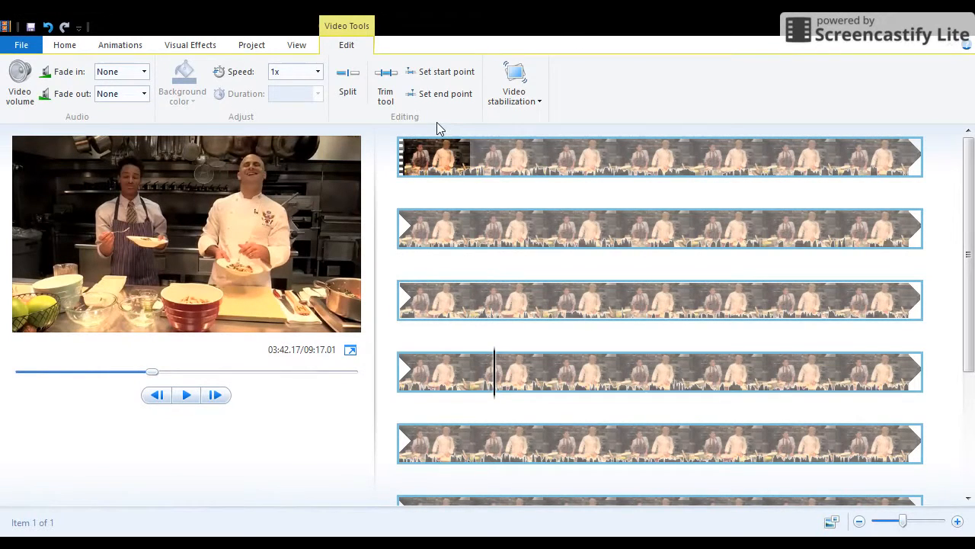
click(440, 94)
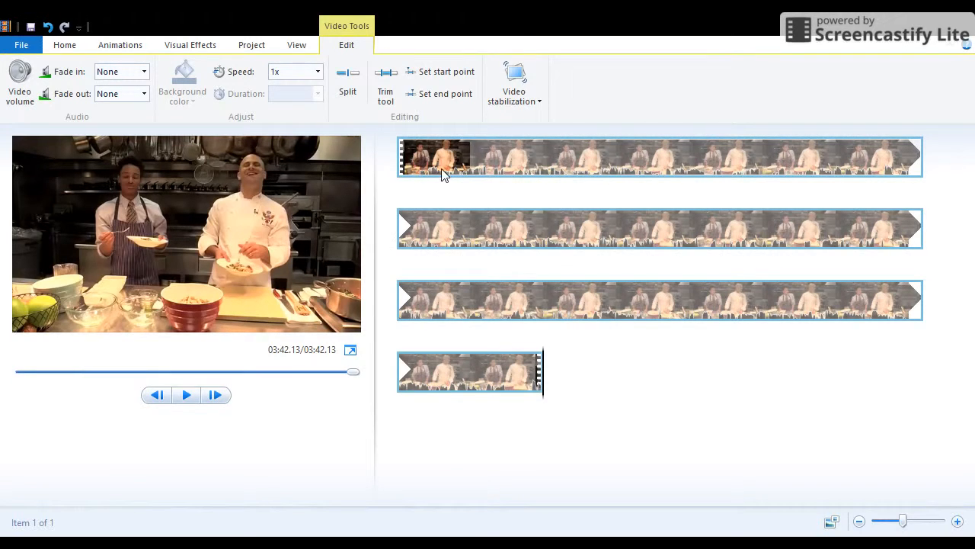
Set the playback speed of the trimmed cooking clip to 4x
click(316, 74)
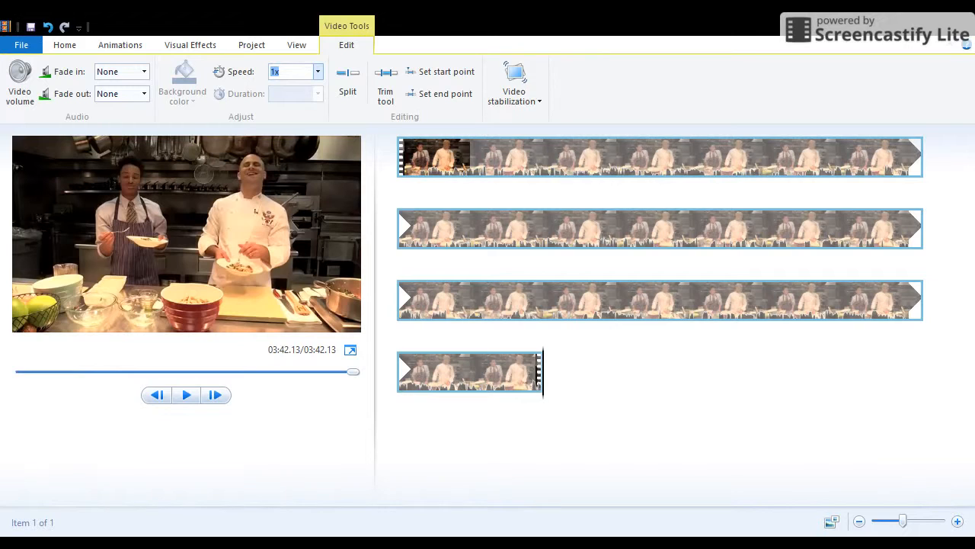
text(4)
key(Return)
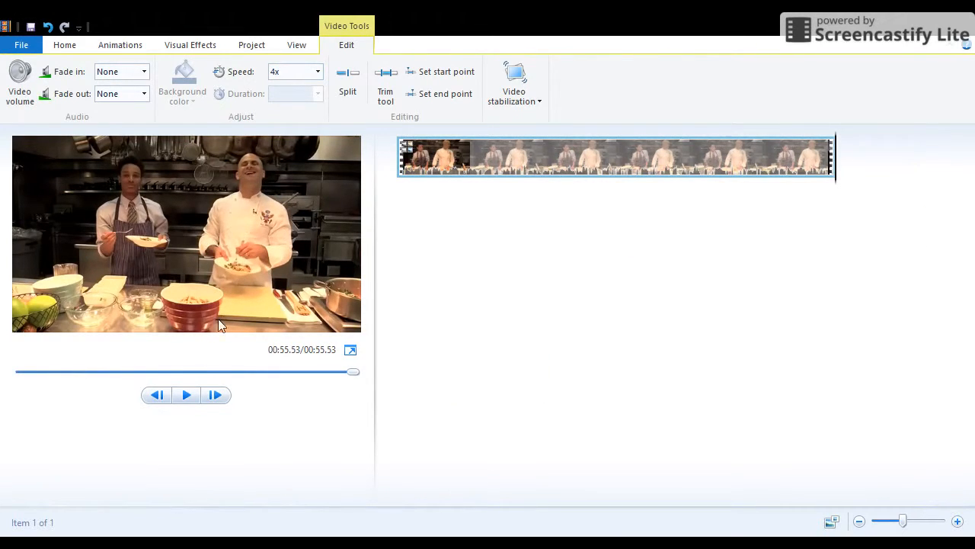
Play the sped-up clip from its beginning to check the pace, pausing near its end at about 00:50
click(187, 395)
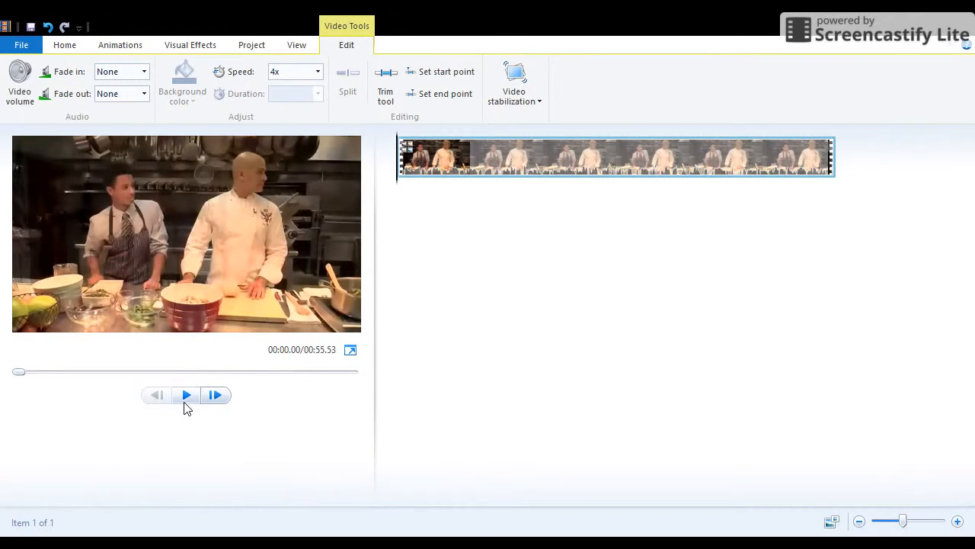
click(185, 401)
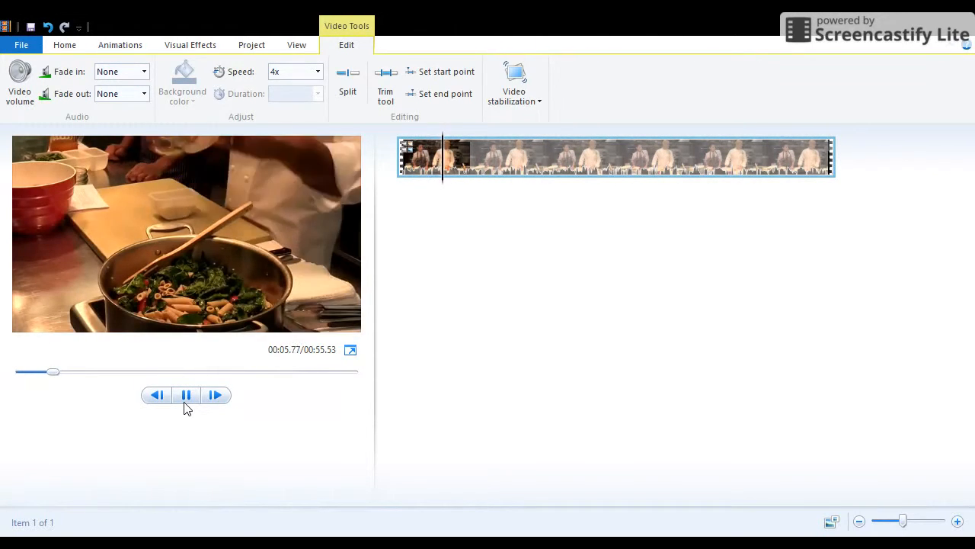
click(184, 402)
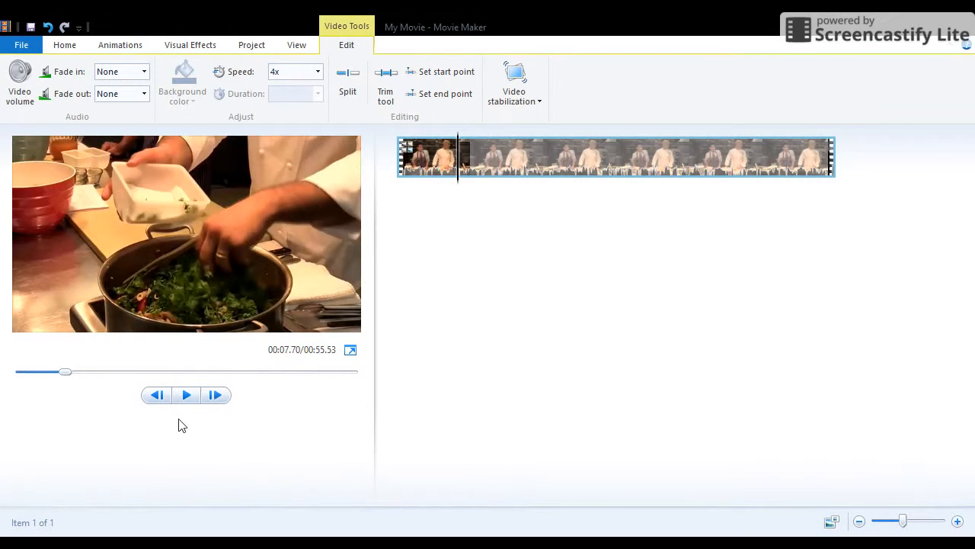
click(186, 396)
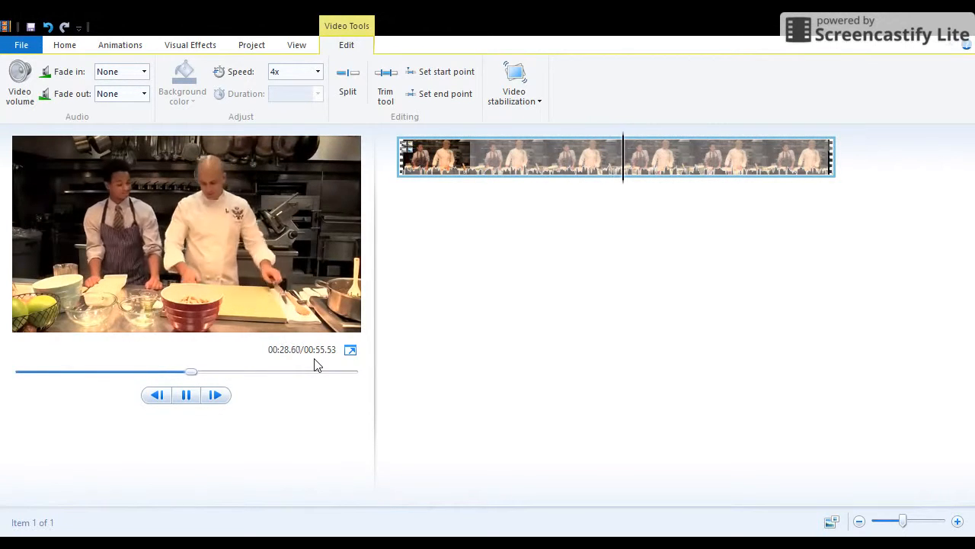
click(319, 72)
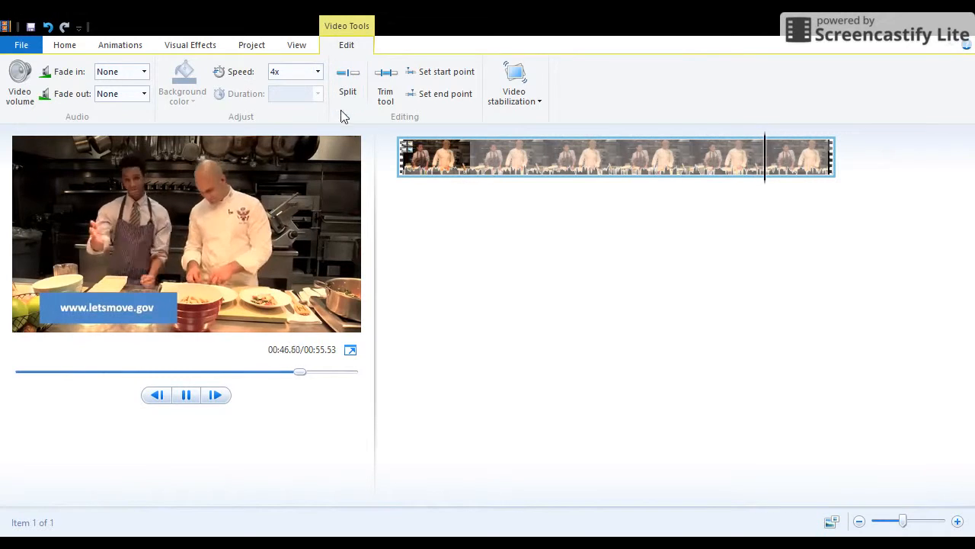
click(184, 397)
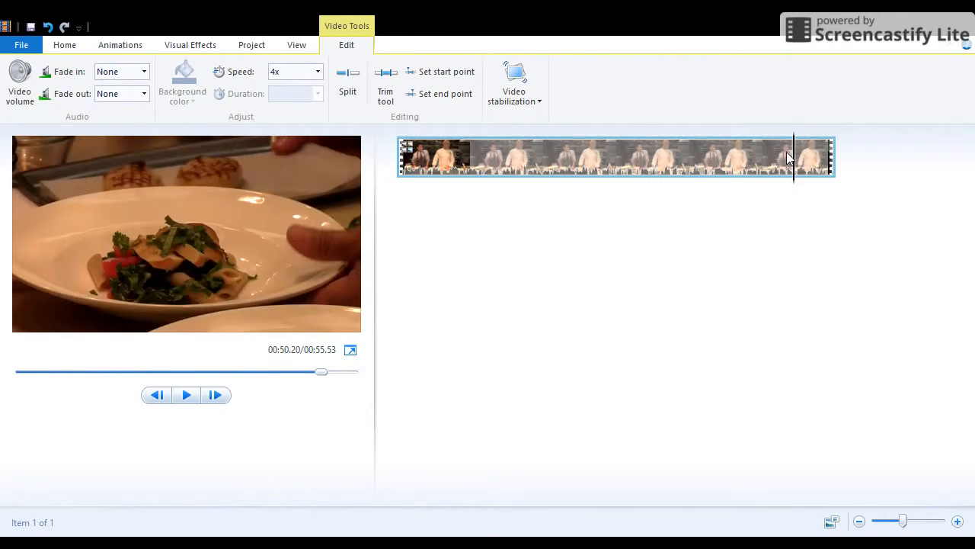
Split the clip at about 00:50.33, at the close-up of the plated pasta
drag(794, 156, 810, 179)
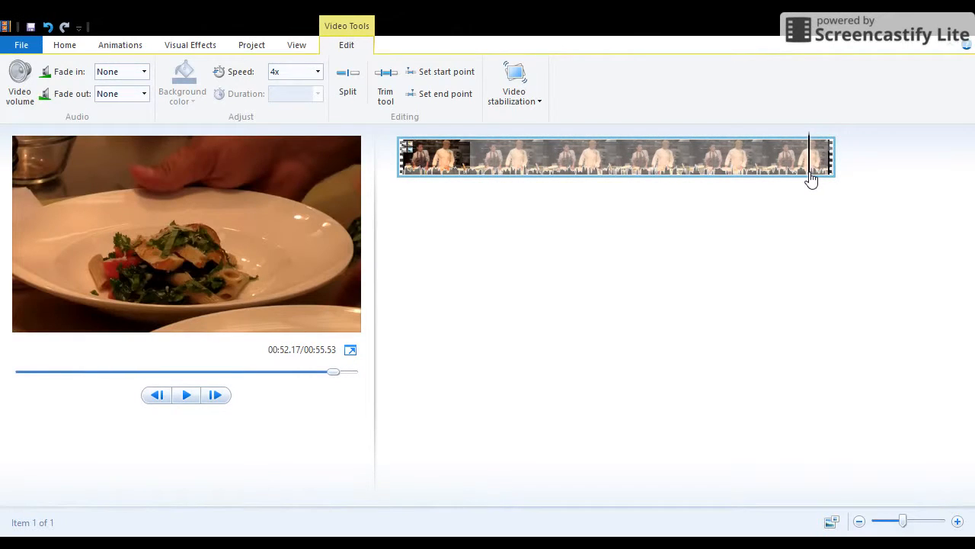
drag(810, 179, 797, 185)
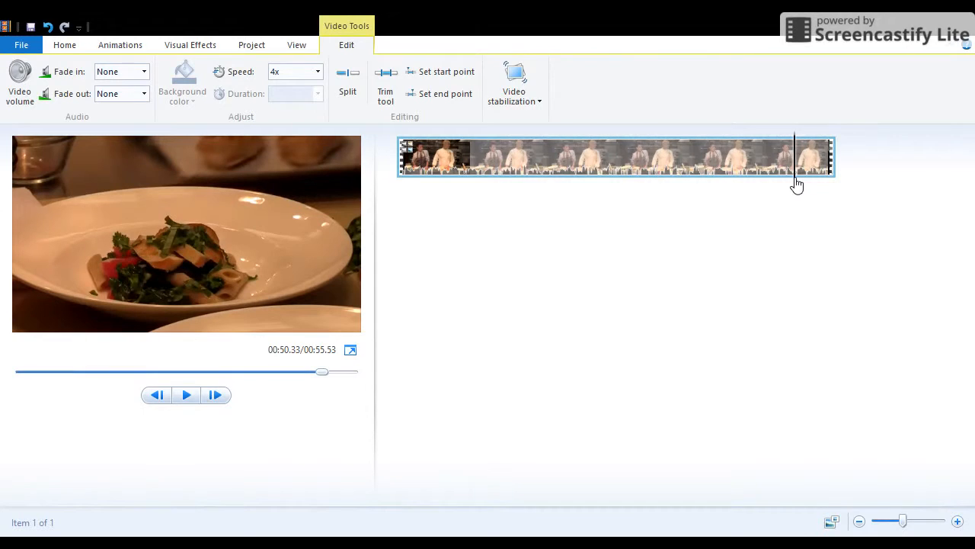
click(343, 73)
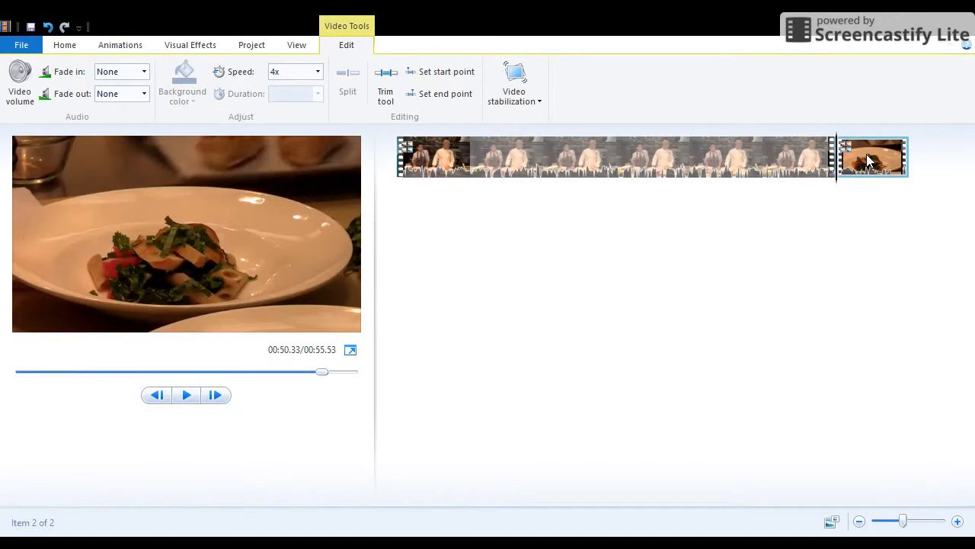
Set the speed of the second clip, after the split, to 1x and preview its playback
click(323, 73)
text(1)
key(Return)
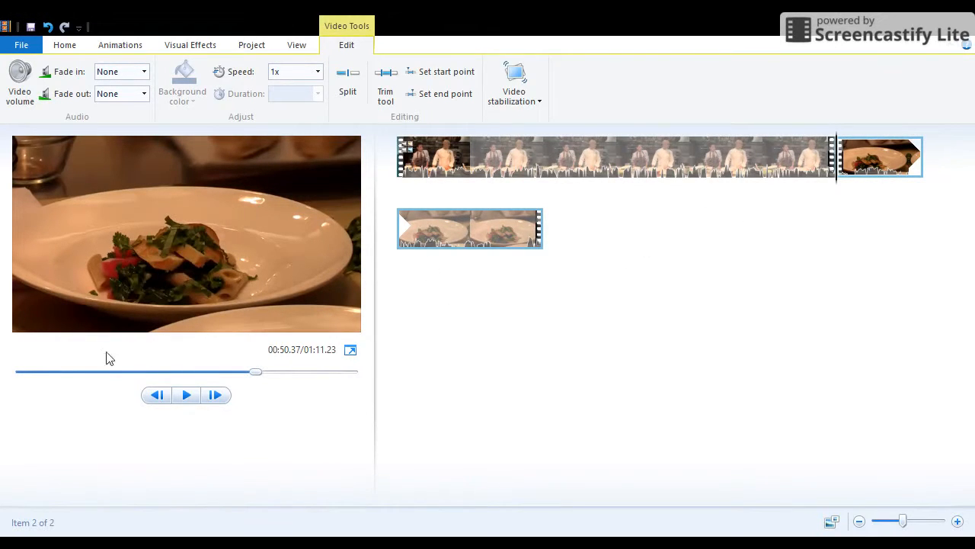
click(191, 400)
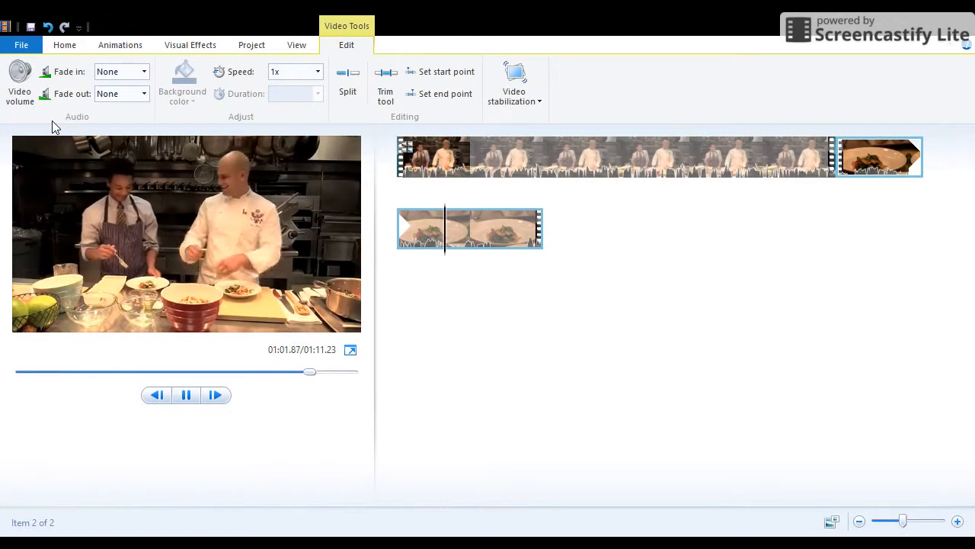
click(186, 394)
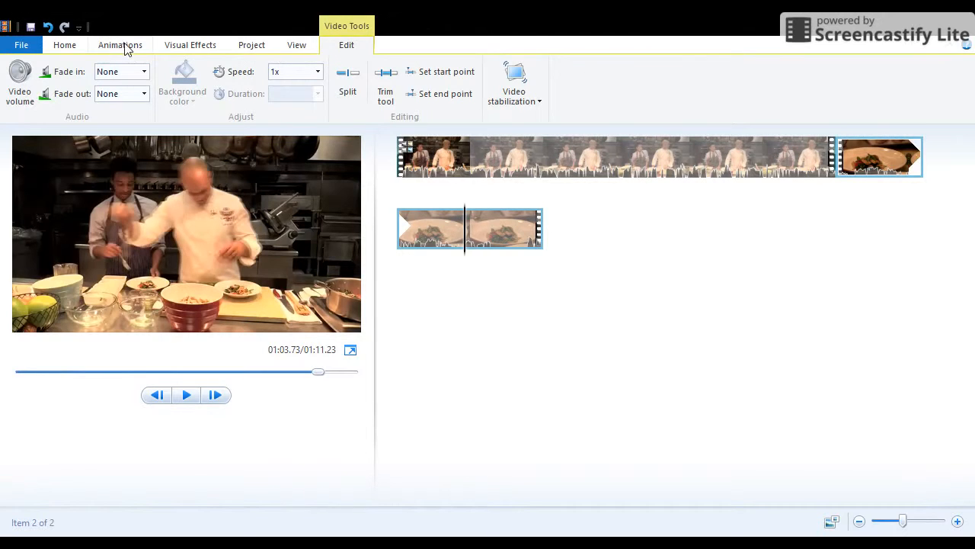
Add a title slide and move it to the start of the timeline, before the first clip
click(66, 46)
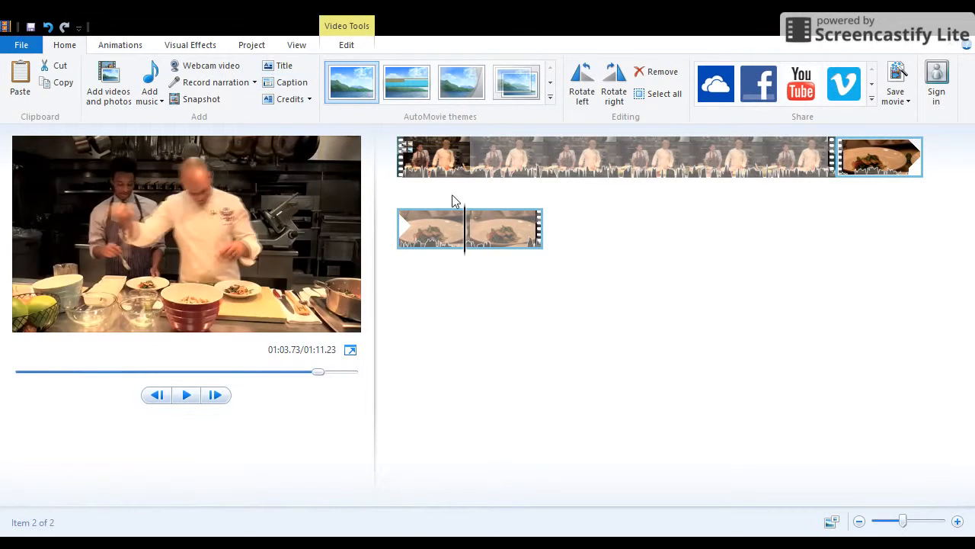
click(285, 69)
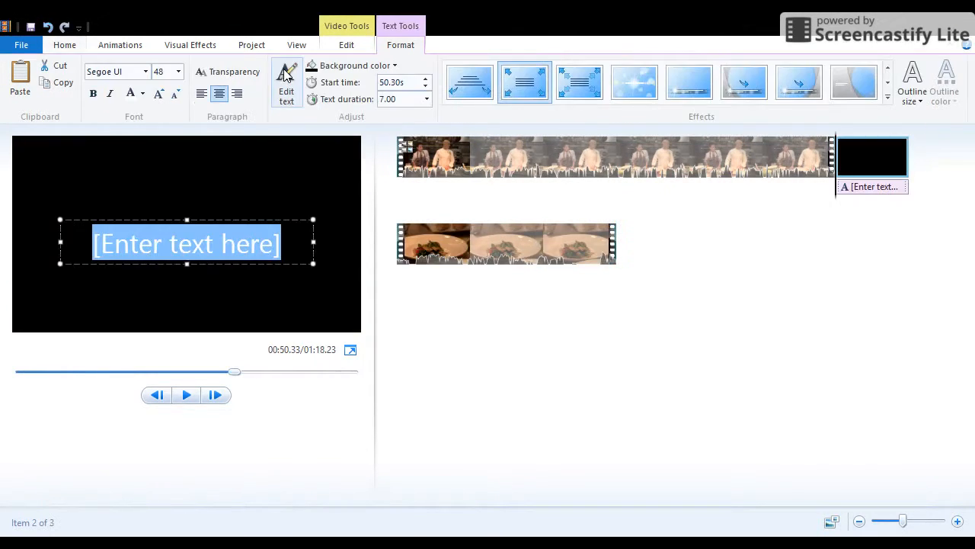
click(862, 157)
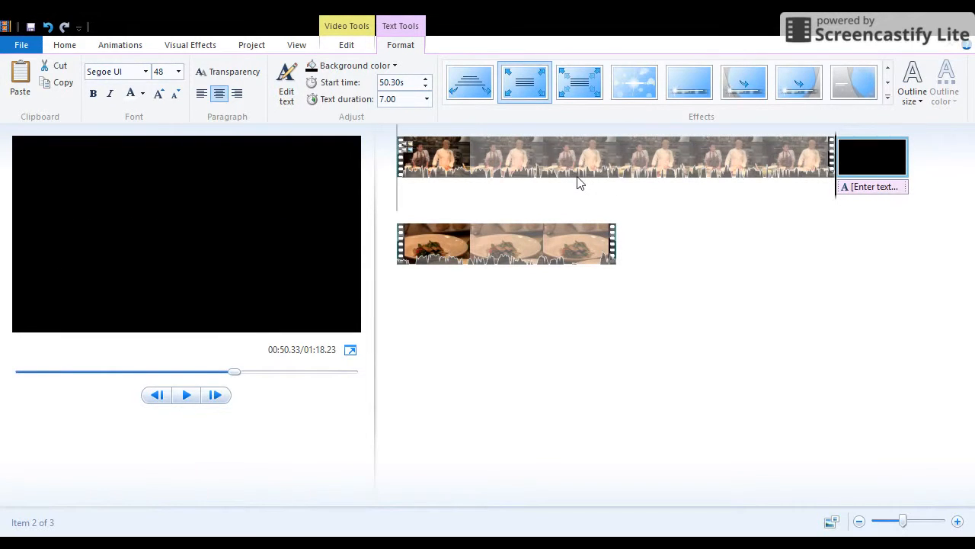
drag(409, 180, 404, 185)
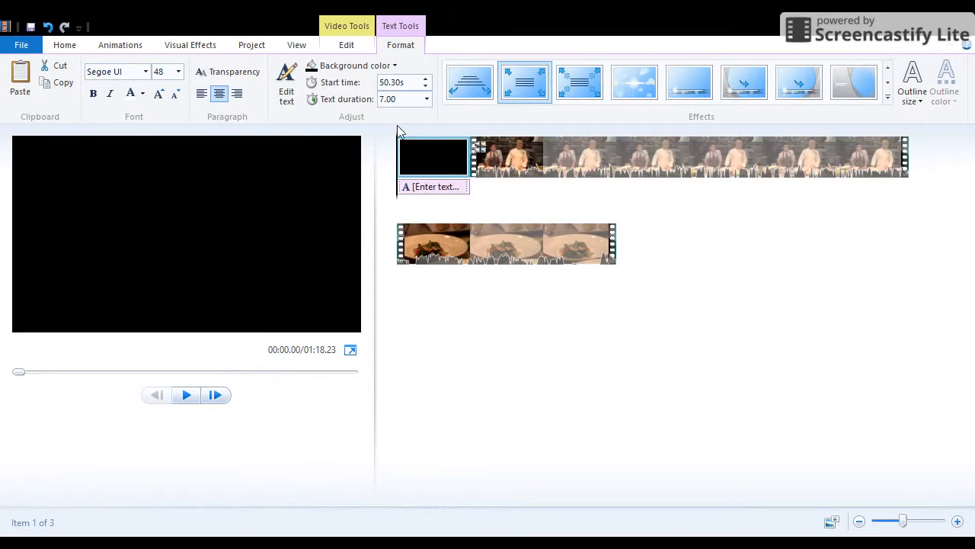
Replace the title slide's placeholder text with "Great Salad" and "by Those Guys" on two lines, and move the text higher in the frame
click(287, 90)
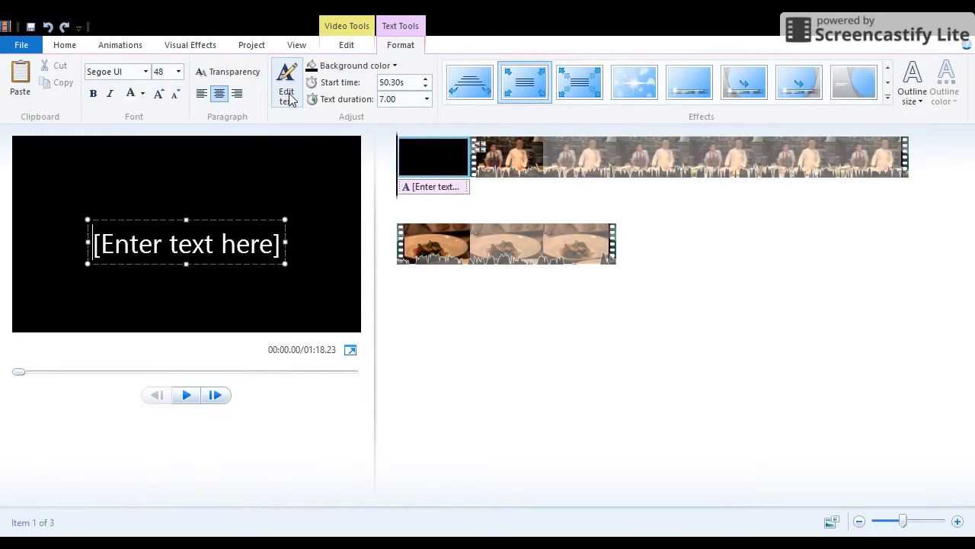
double_click(235, 243)
triple_click(232, 243)
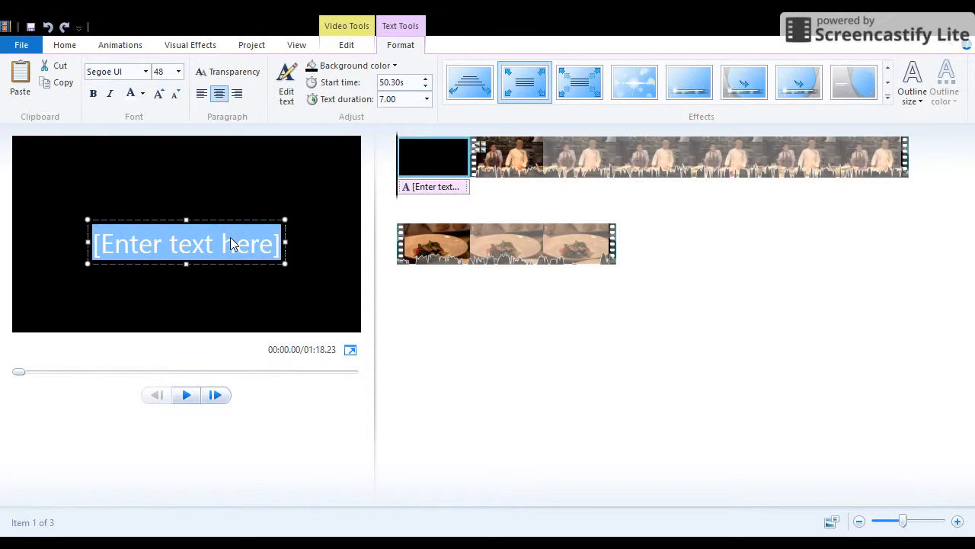
text(Y)
key(BackSpace)
text(Great)
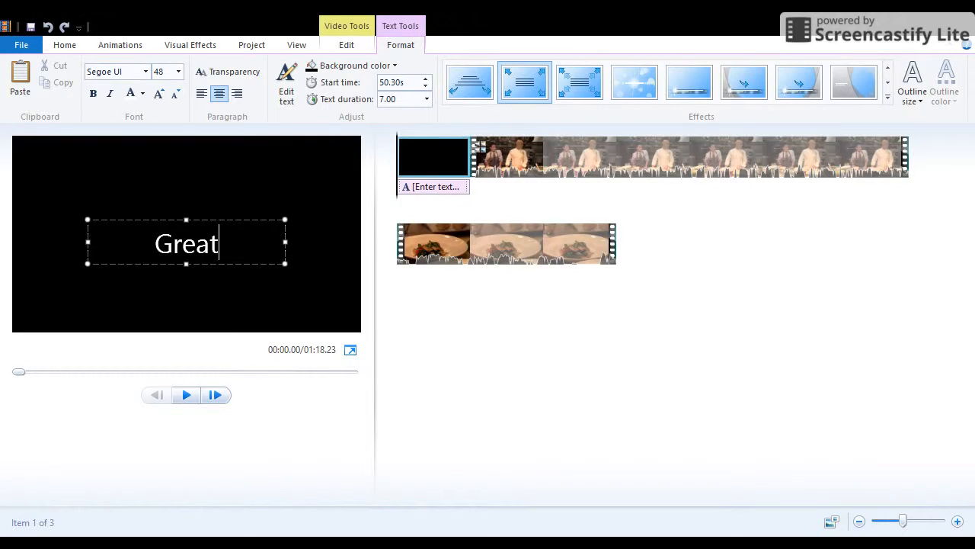
text( Salad)
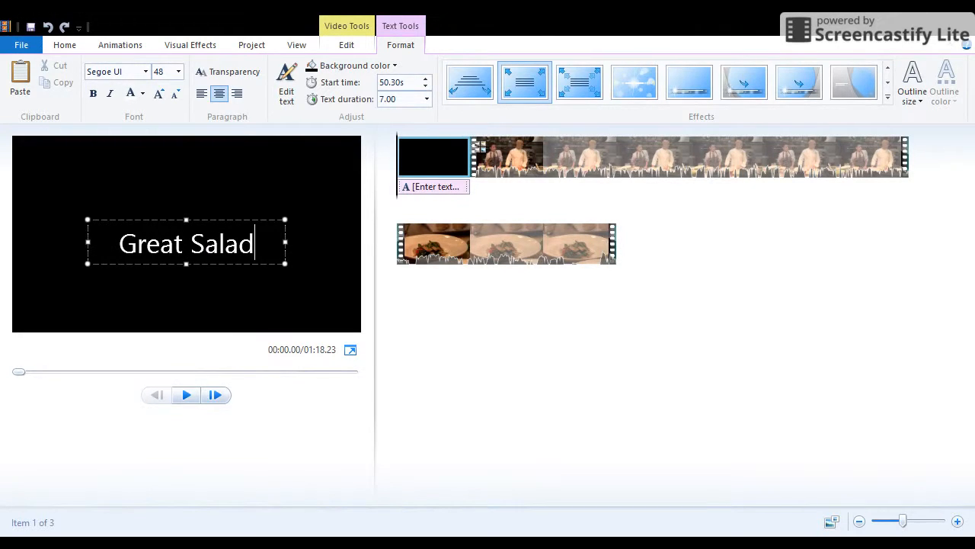
key(Return)
text(by )
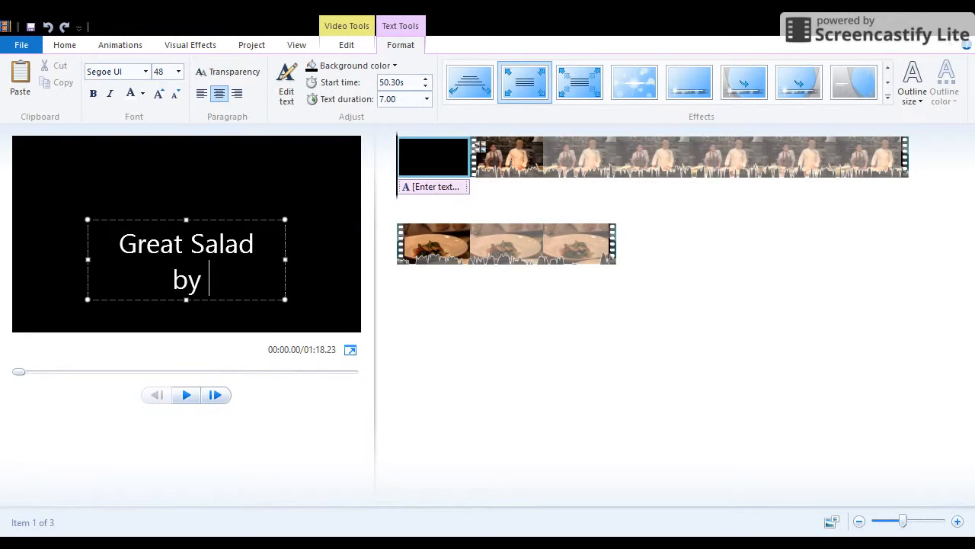
text(Thoses)
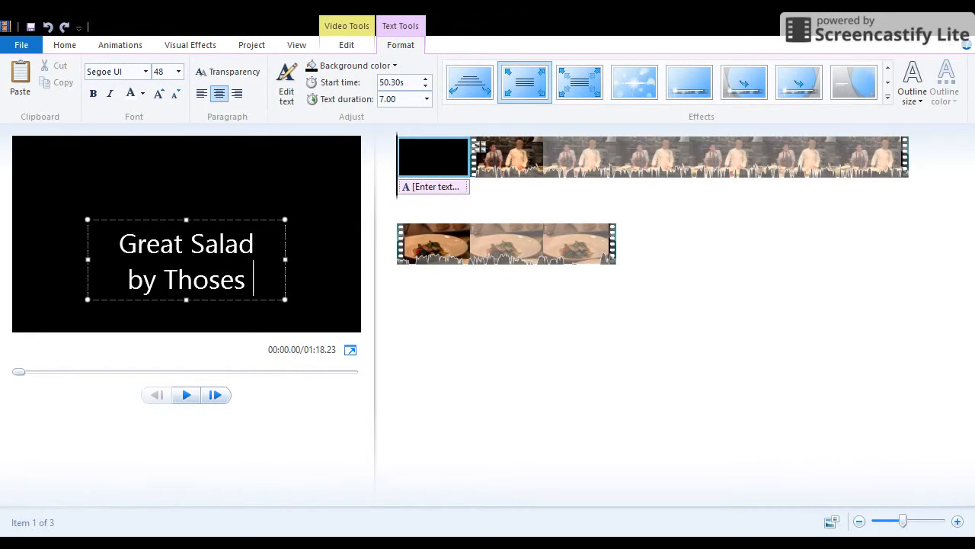
key(BackSpace)
text(Guys)
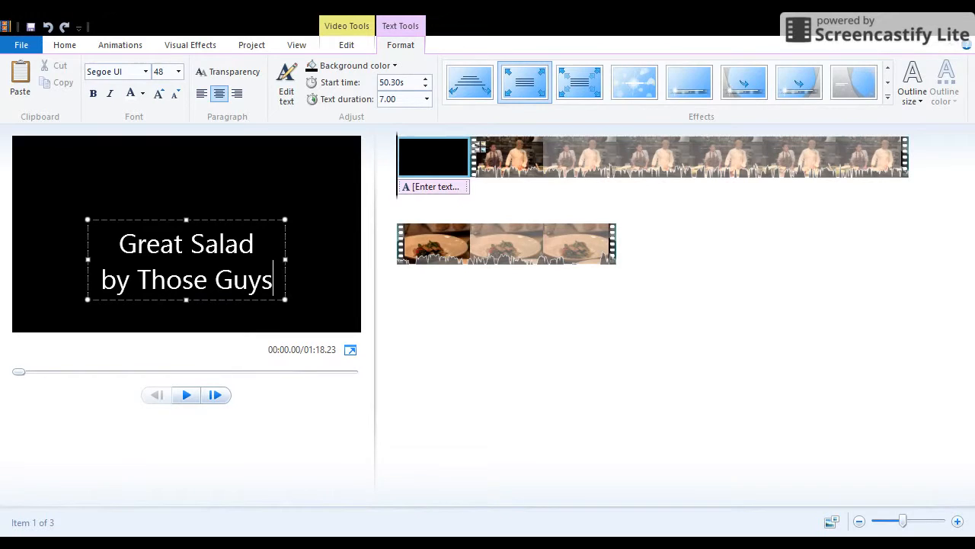
drag(285, 237, 287, 181)
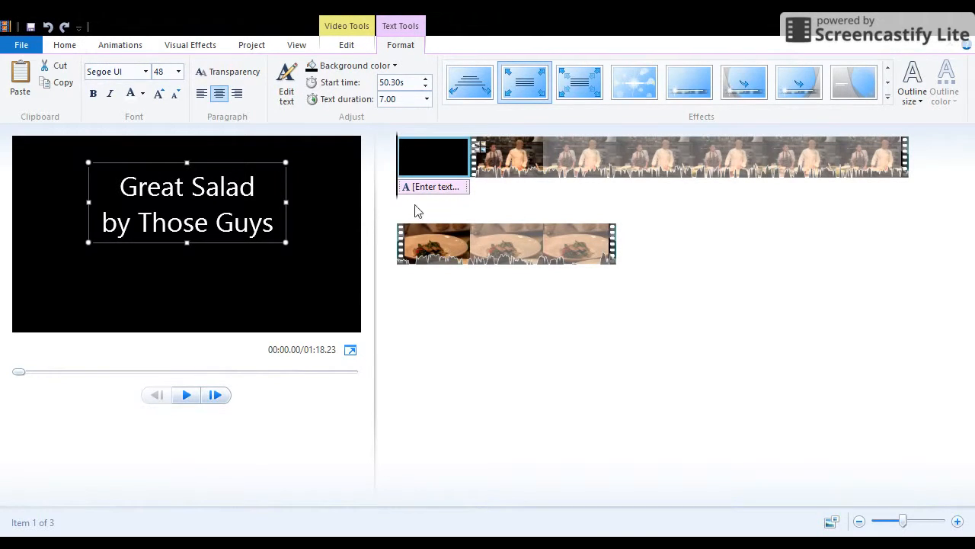
Add a caption reading "Preparing the Food" at the start of the first video clip, right after the title slide
click(510, 172)
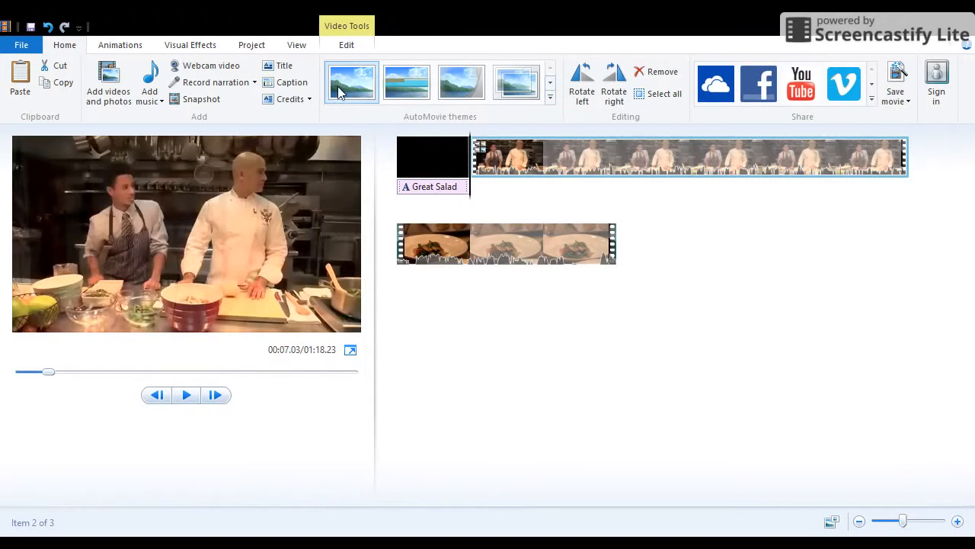
click(292, 84)
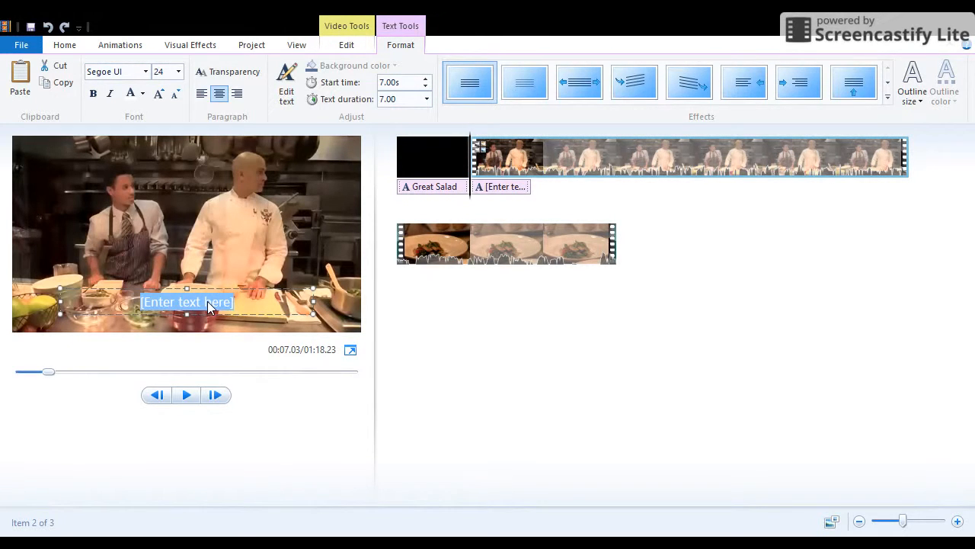
text(Pre)
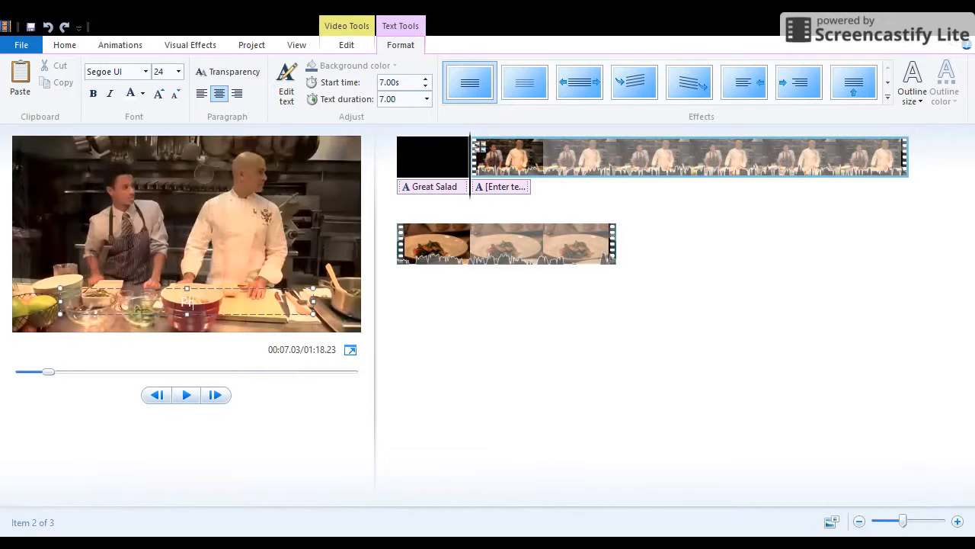
text(paring the H)
text(ood)
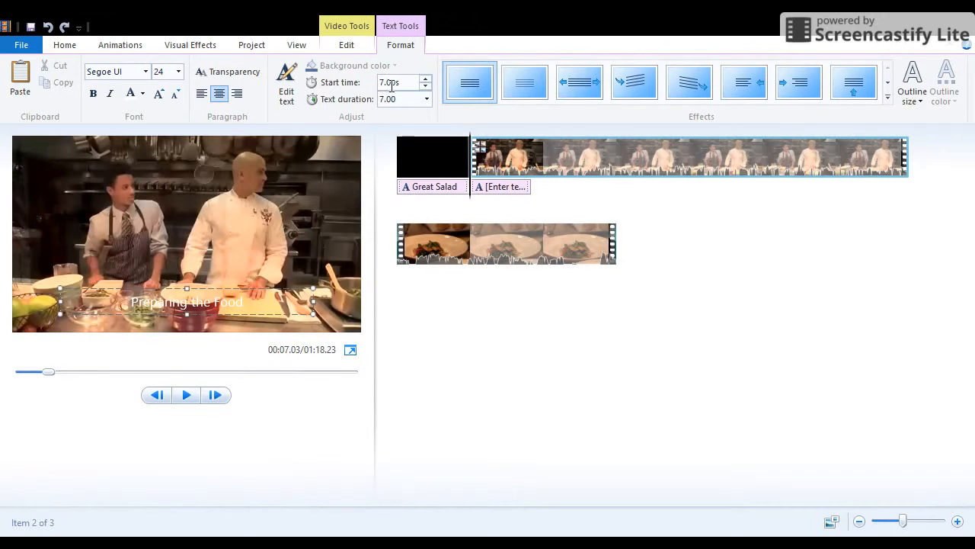
click(238, 74)
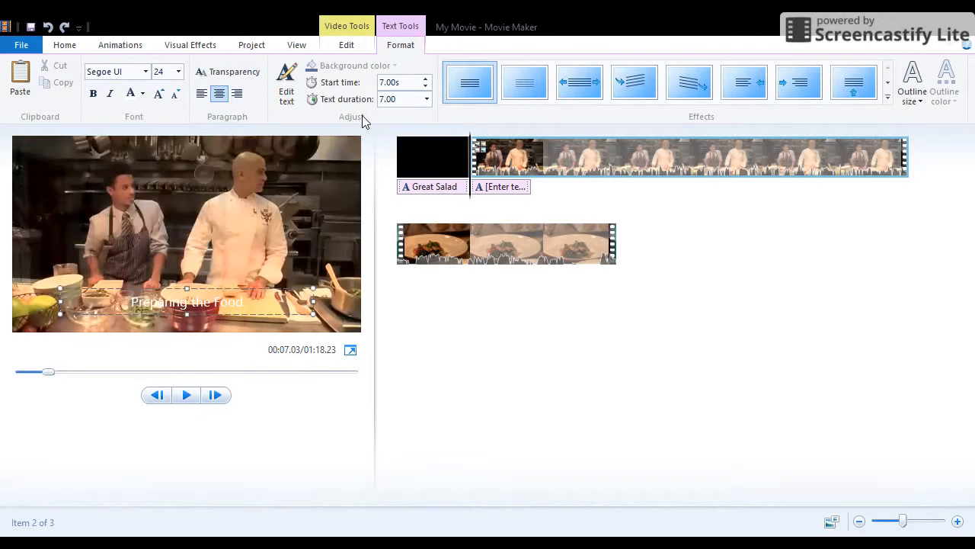
click(302, 73)
key(ctrl+a)
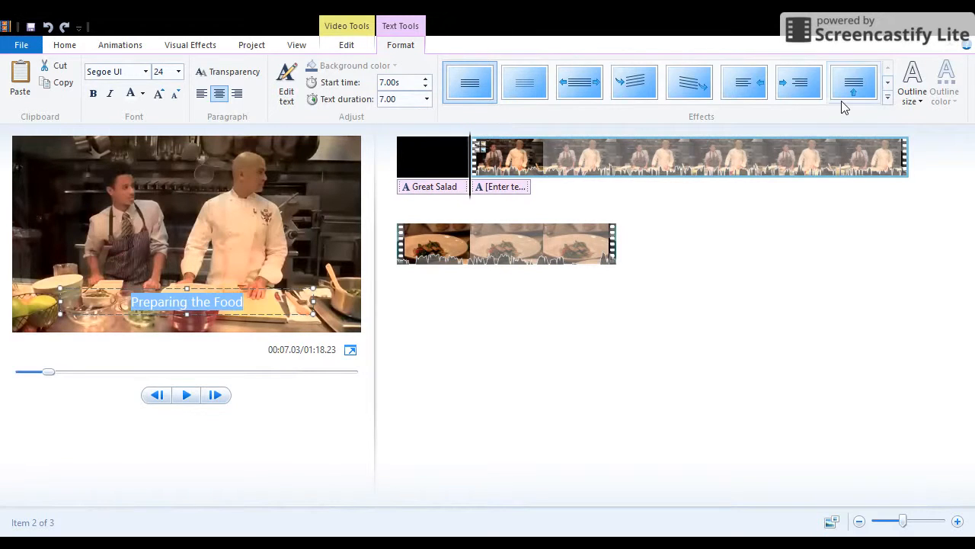
click(928, 100)
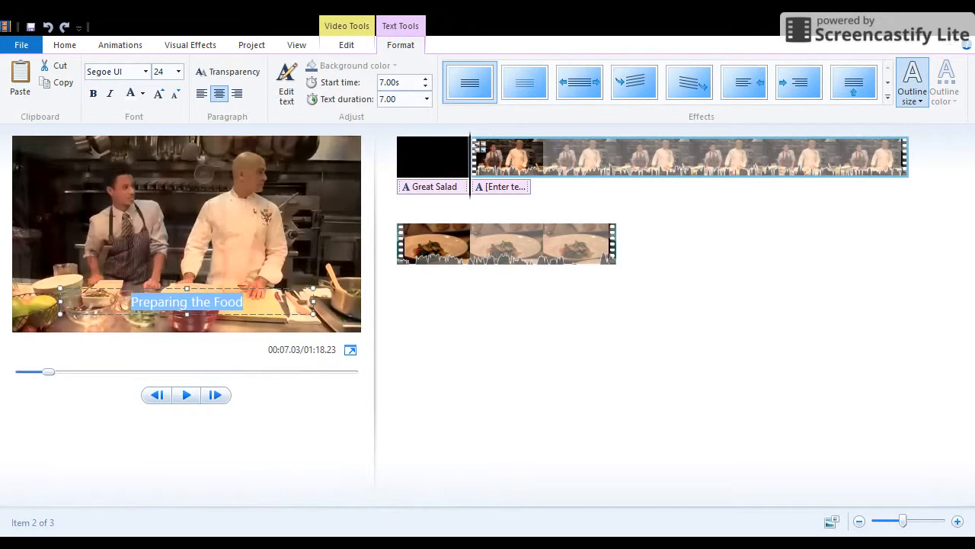
click(855, 250)
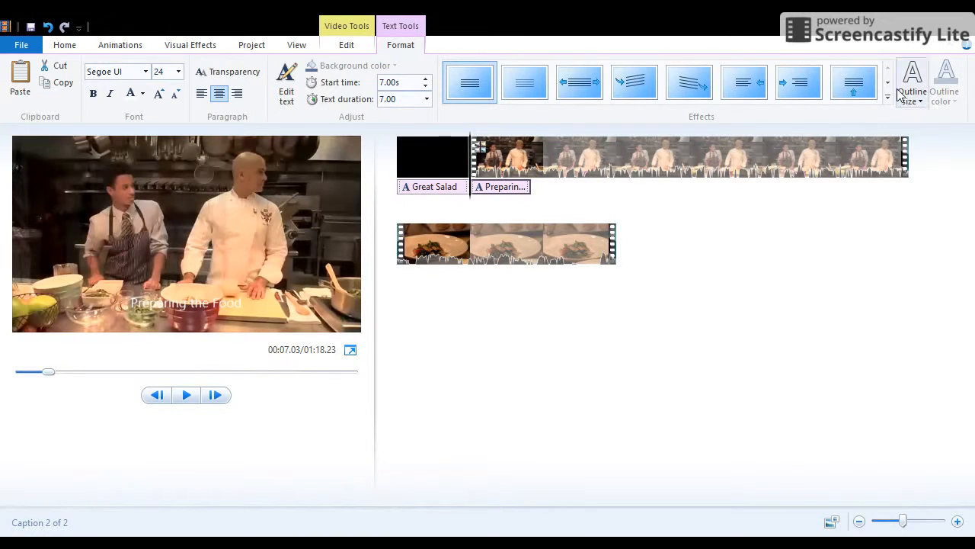
Set the "Preparing the Food" caption's font size to 28 and place it on one line in the video frame's upper-left corner
click(179, 73)
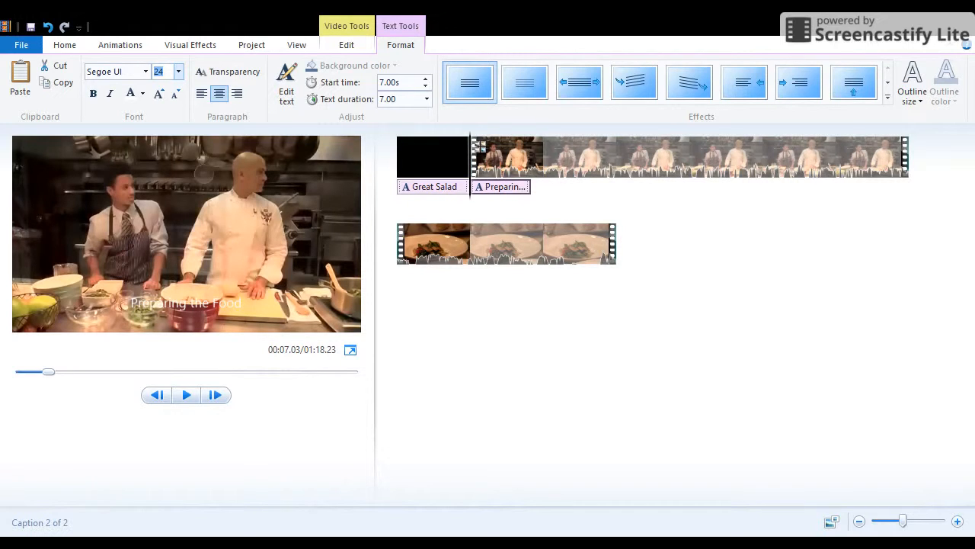
click(167, 179)
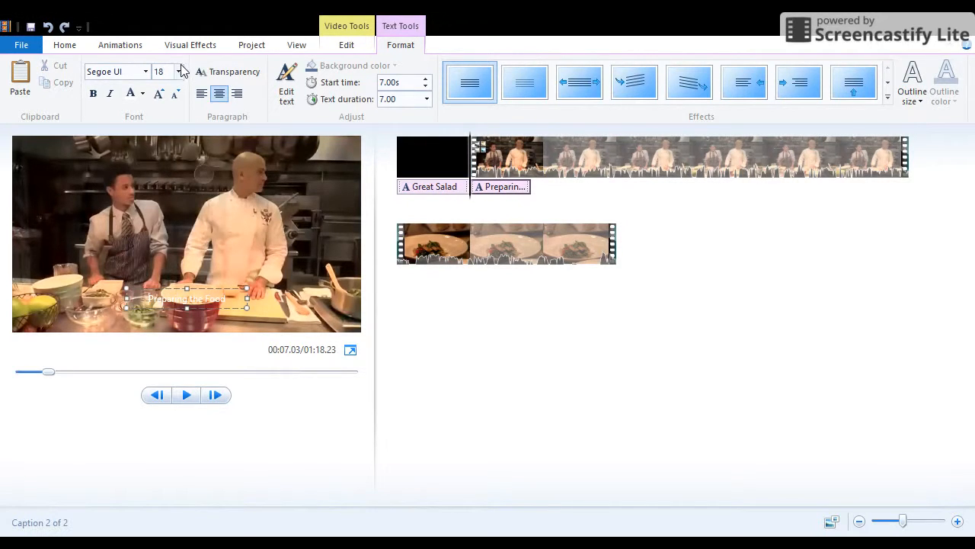
text(28)
key(Return)
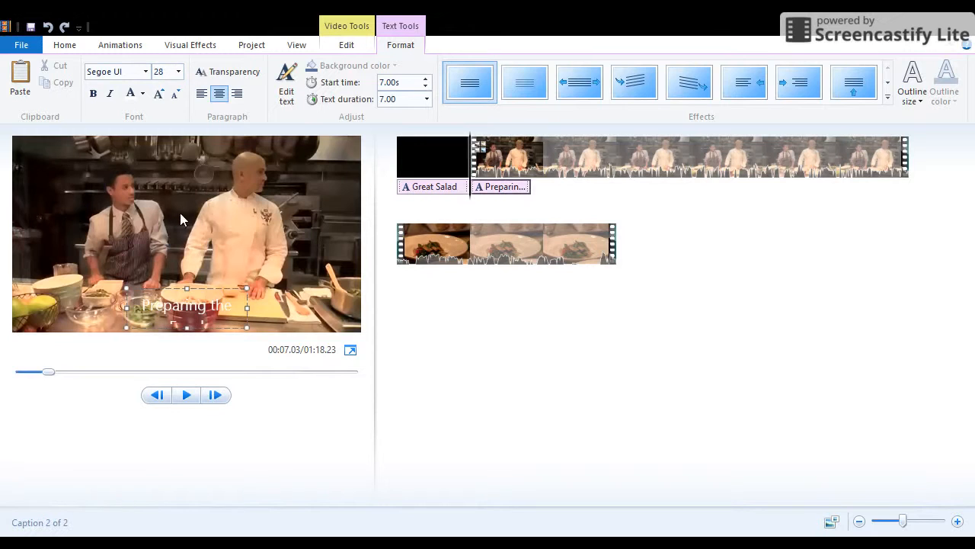
drag(247, 307, 159, 139)
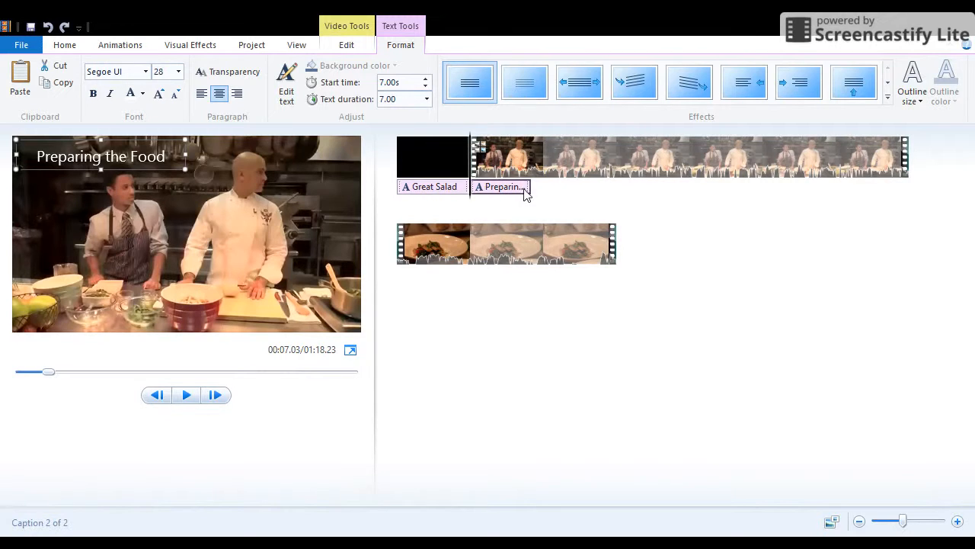
Play the captioned section until about 00:14 to check the caption, and return the playhead to the start of the first video clip
click(185, 395)
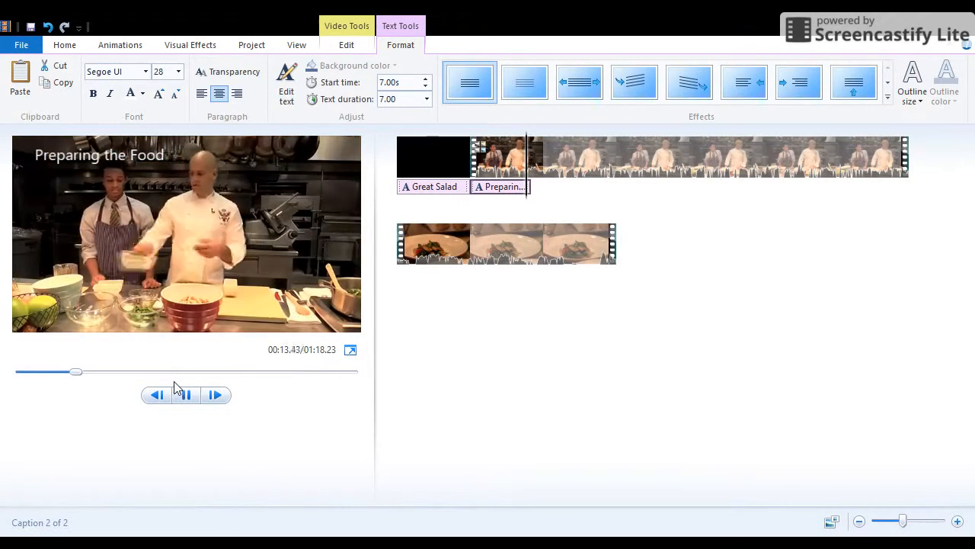
click(186, 395)
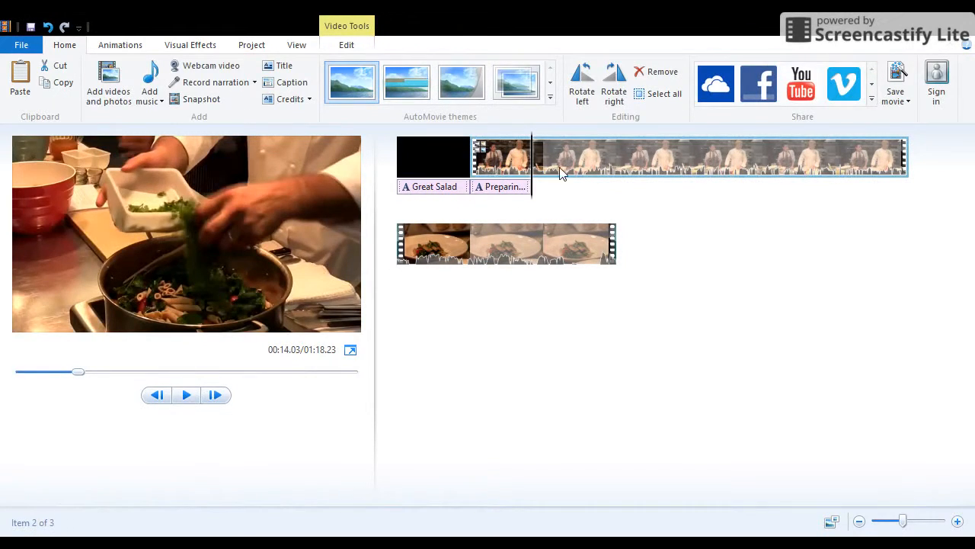
click(477, 169)
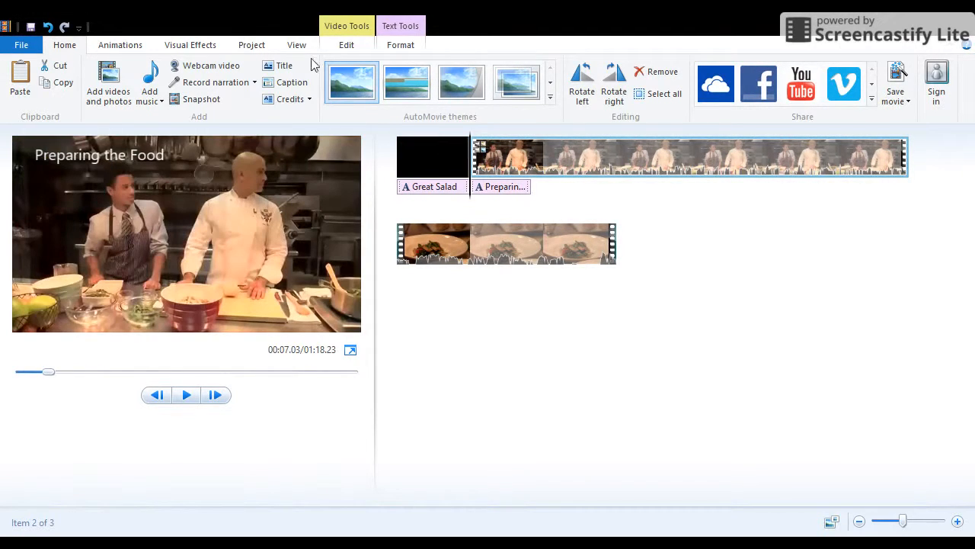
Record about 12 seconds of narration from the start of the first video clip and save it in the Music folder as "Na"
click(200, 82)
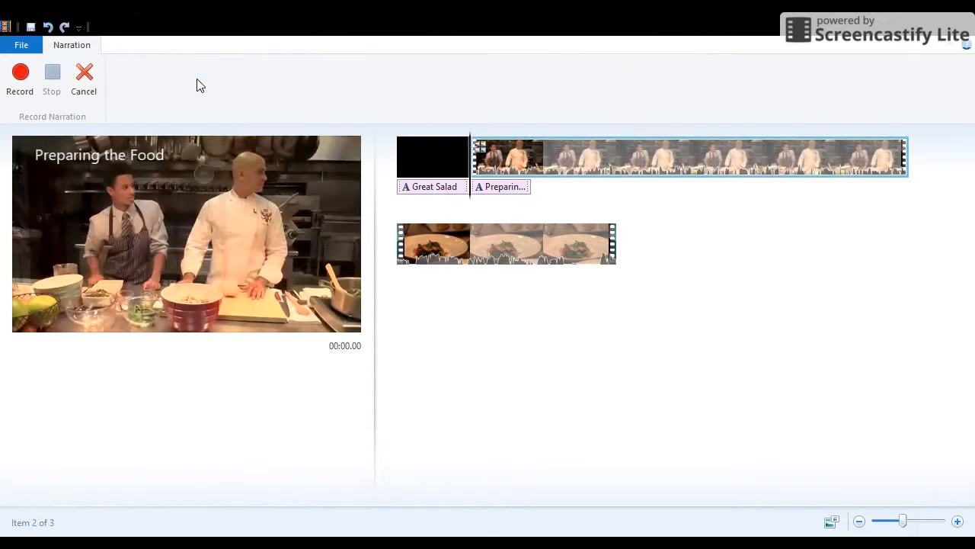
click(21, 73)
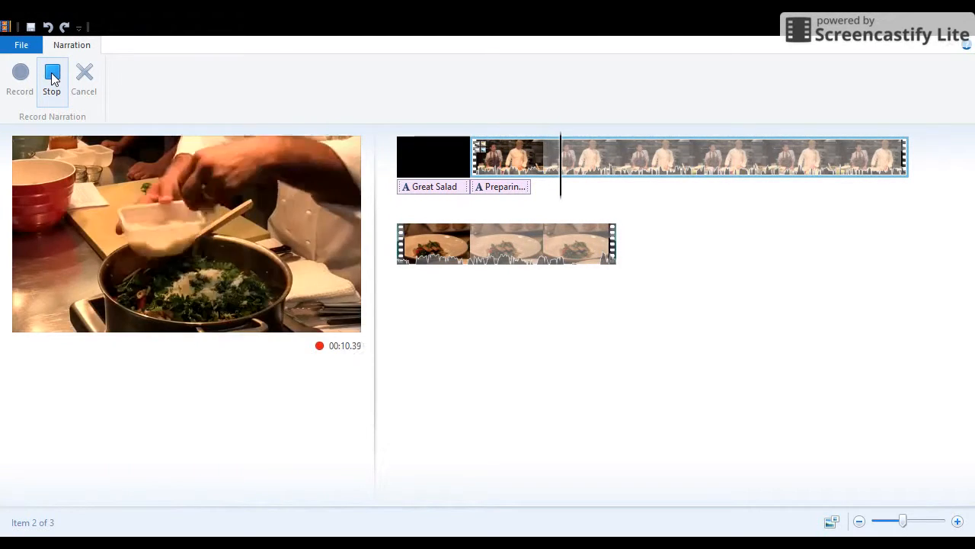
click(52, 79)
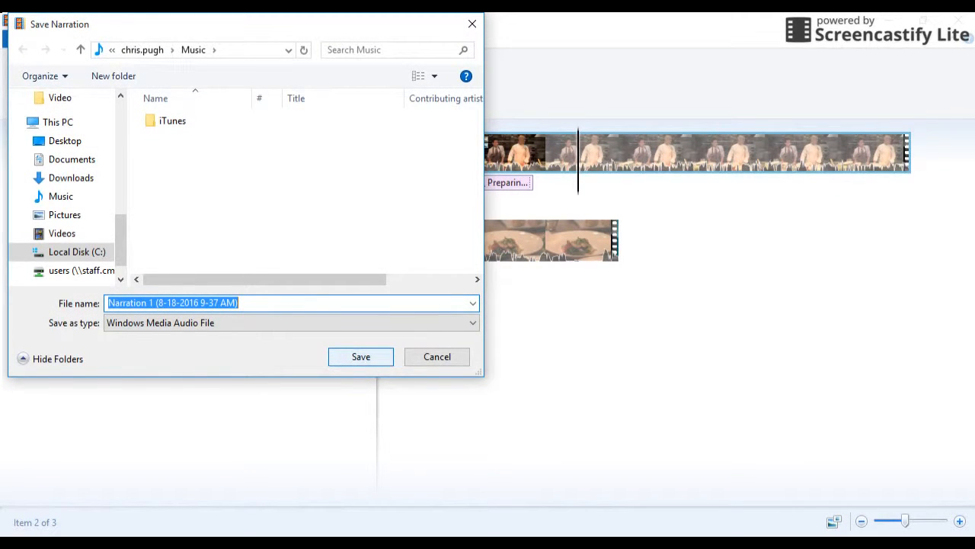
text(Na)
key(Return)
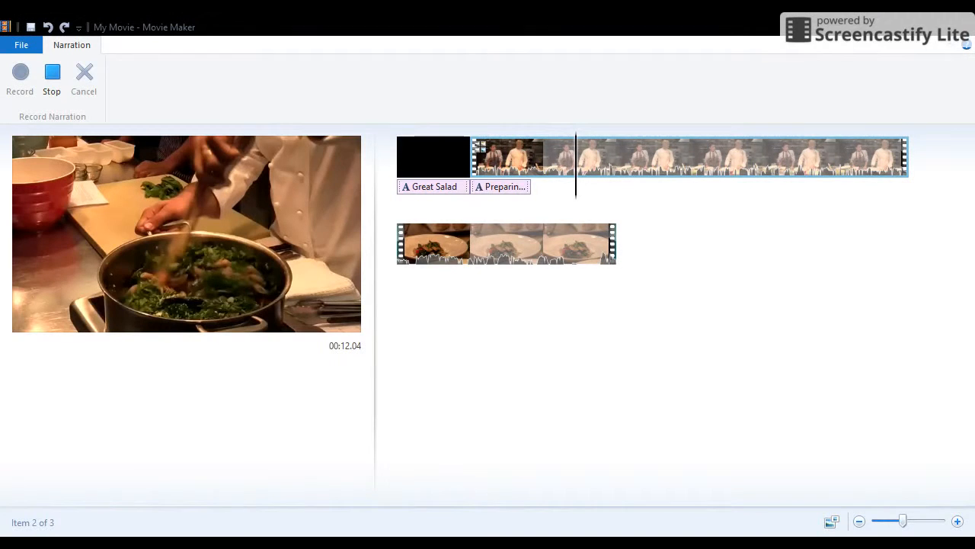